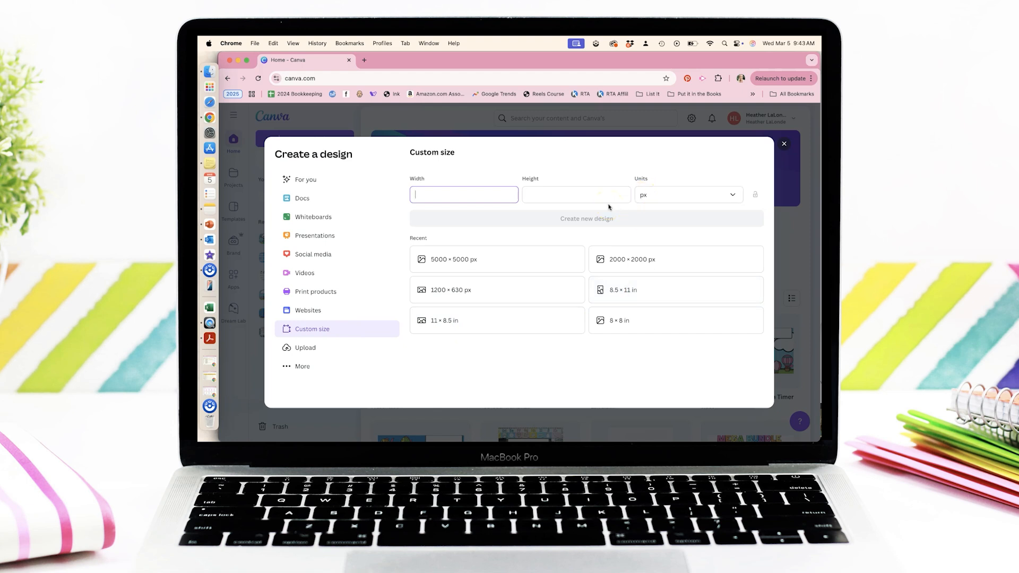
# Create a new custom-size design measuring 8.5 × 11 in.
pyautogui.click(576, 195)
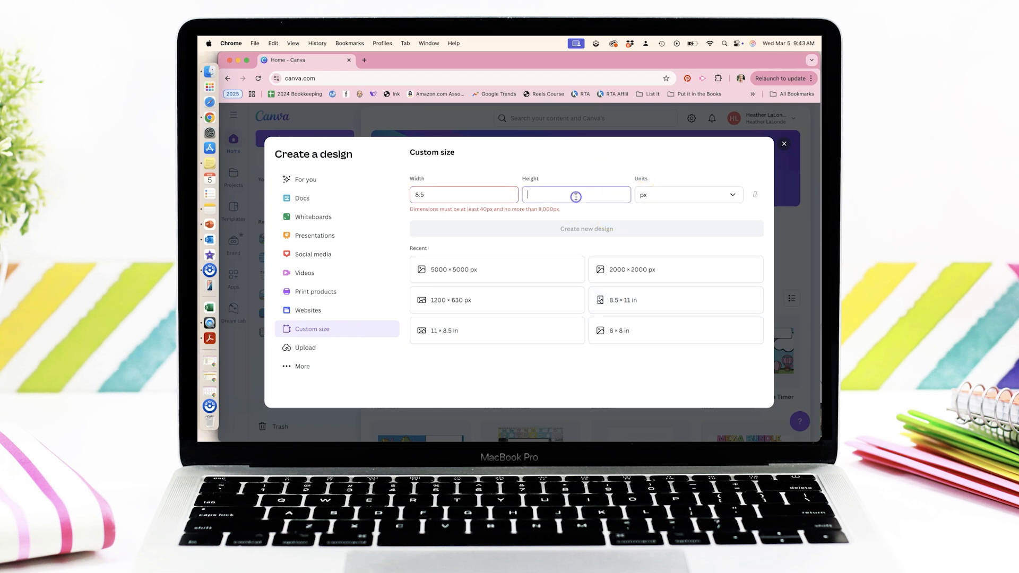
pyautogui.click(696, 195)
pyautogui.click(652, 235)
pyautogui.moveTo(462, 195); pyautogui.dragTo(395, 196)
pyautogui.write('8.5')
pyautogui.moveTo(546, 194); pyautogui.dragTo(518, 195)
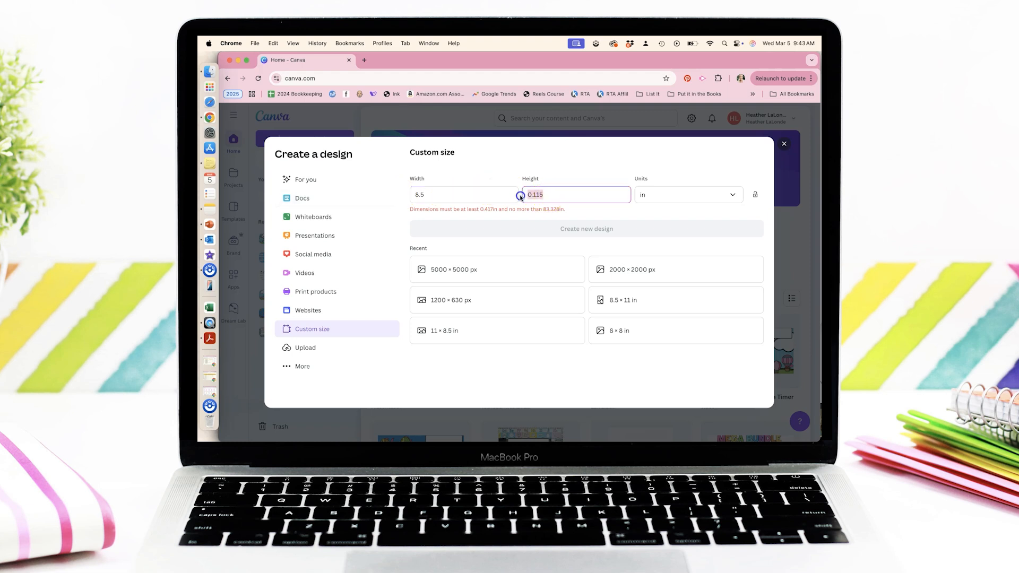
pyautogui.write('11')
pyautogui.click(584, 219)
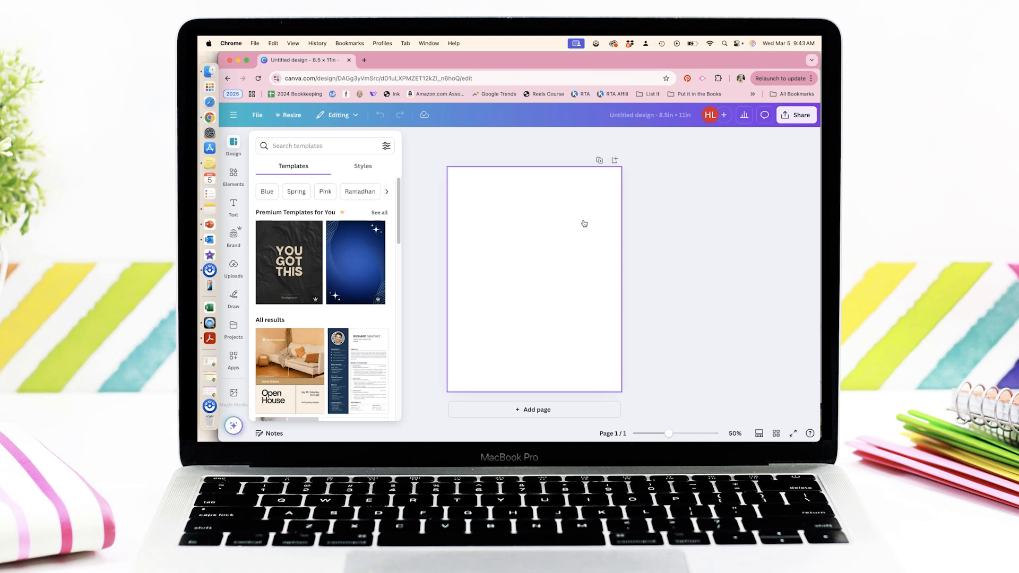
# Name the design "KWL Anchor Chart".
pyautogui.click(657, 170)
pyautogui.click(661, 117)
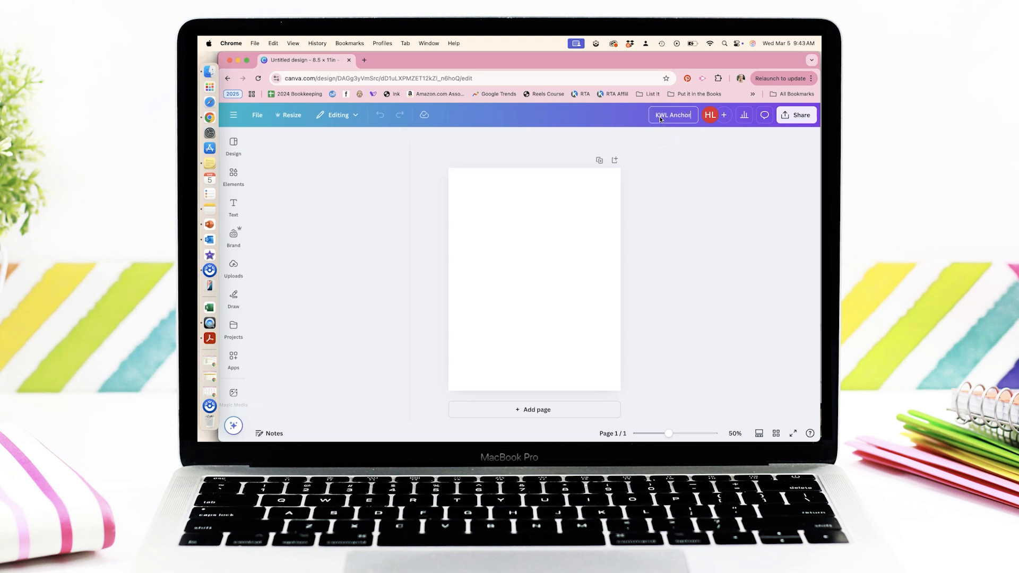
pyautogui.click(697, 228)
# Add a text box, move it to the page's top-left corner and set its font size to 27.
pyautogui.click(234, 205)
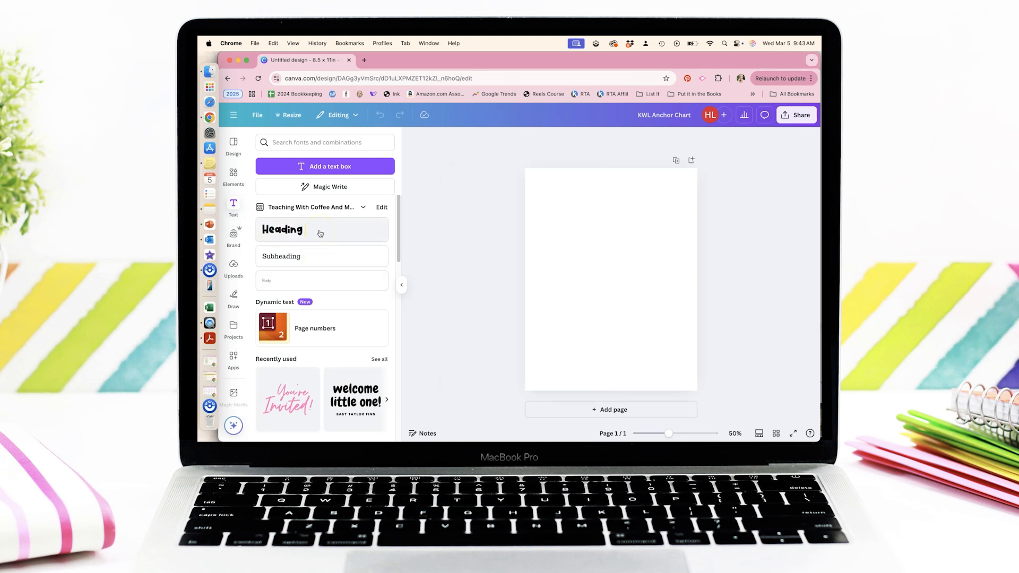
pyautogui.click(339, 167)
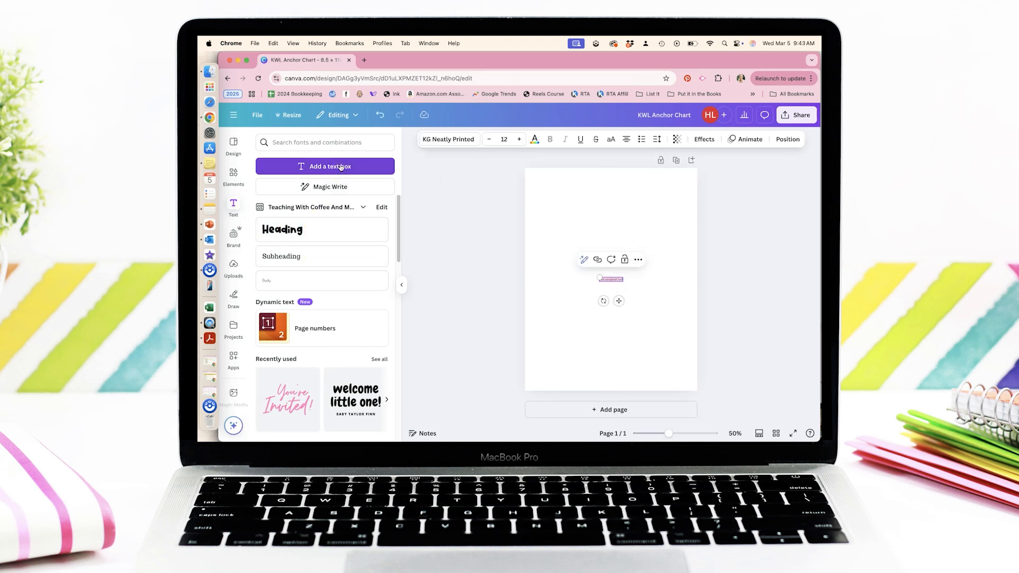
pyautogui.moveTo(618, 301); pyautogui.dragTo(566, 203)
pyautogui.click(517, 139)
pyautogui.click(518, 140)
pyautogui.click(517, 140)
# Change the text box's font to League Spartan.
pyautogui.click(467, 142)
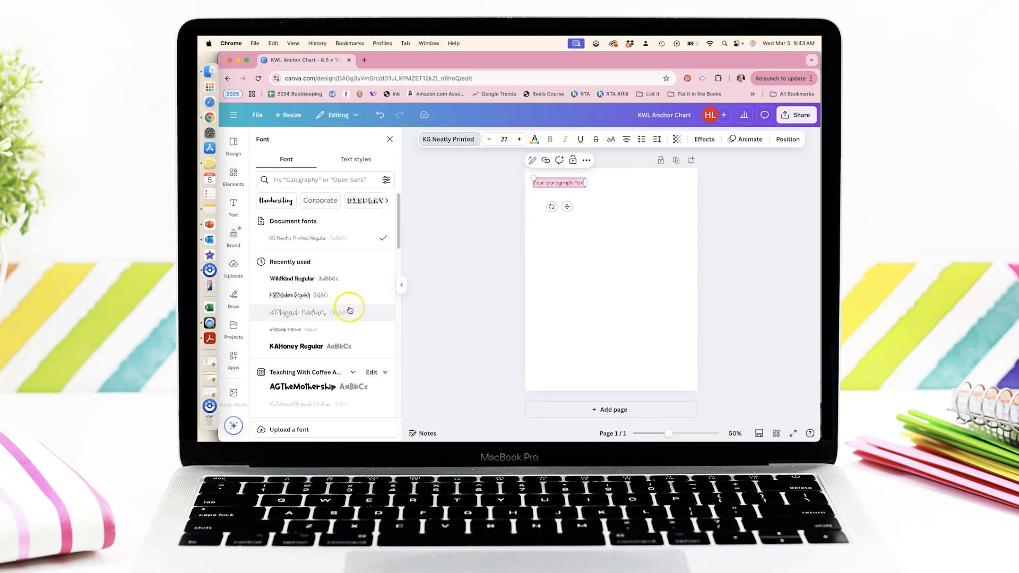
pyautogui.scroll(-5, 350, 311)
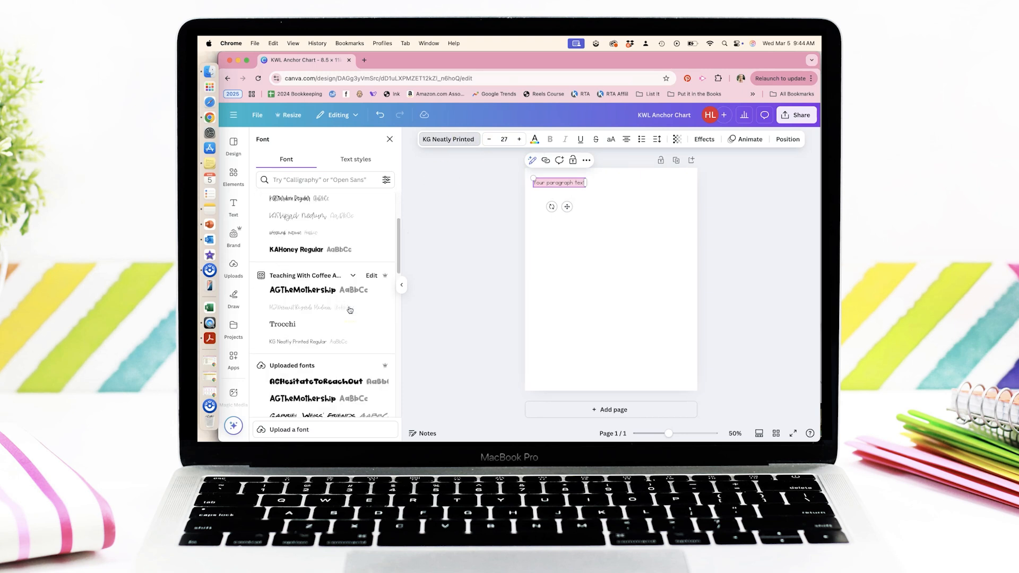
pyautogui.scroll(-2, 350, 311)
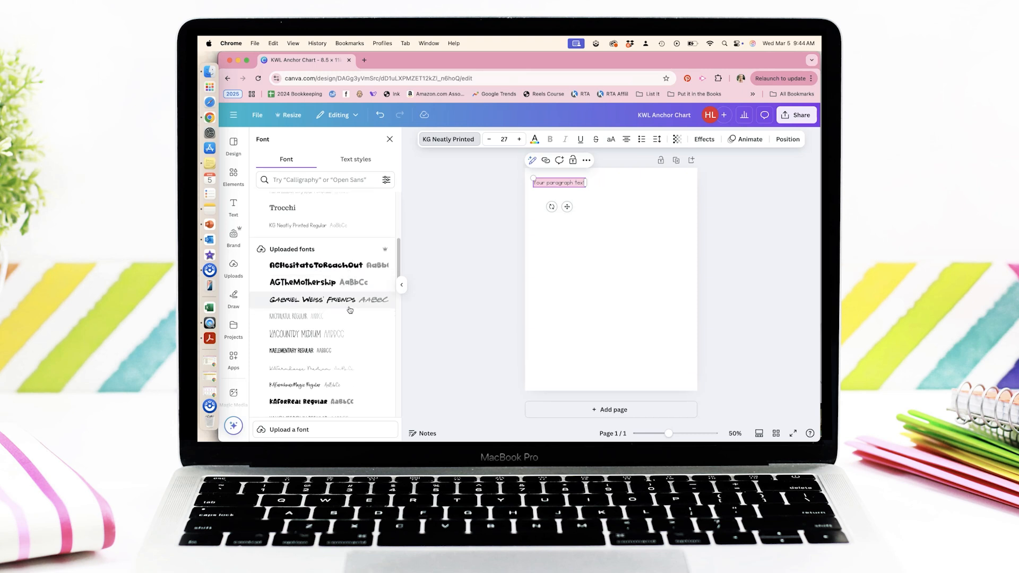
pyautogui.click(314, 266)
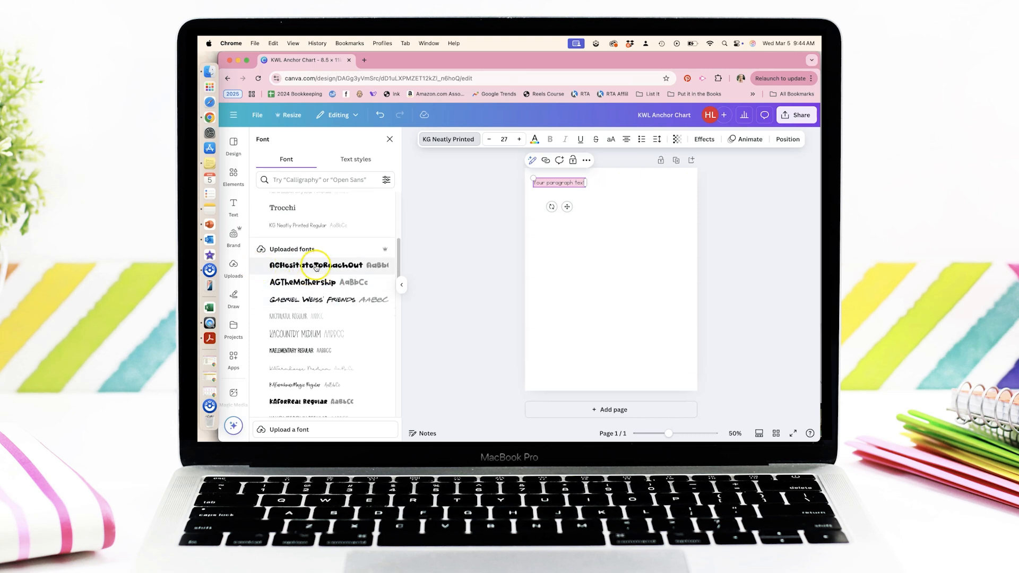
pyautogui.scroll(-4, 314, 287)
pyautogui.scroll(-10, 313, 291)
pyautogui.scroll(-10, 313, 292)
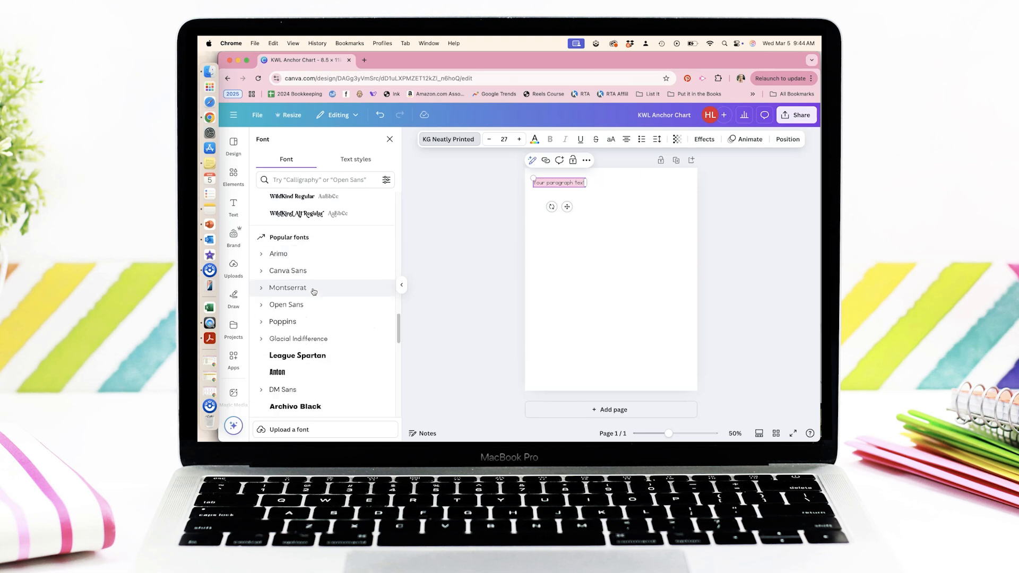
pyautogui.scroll(-2, 314, 291)
pyautogui.click(316, 295)
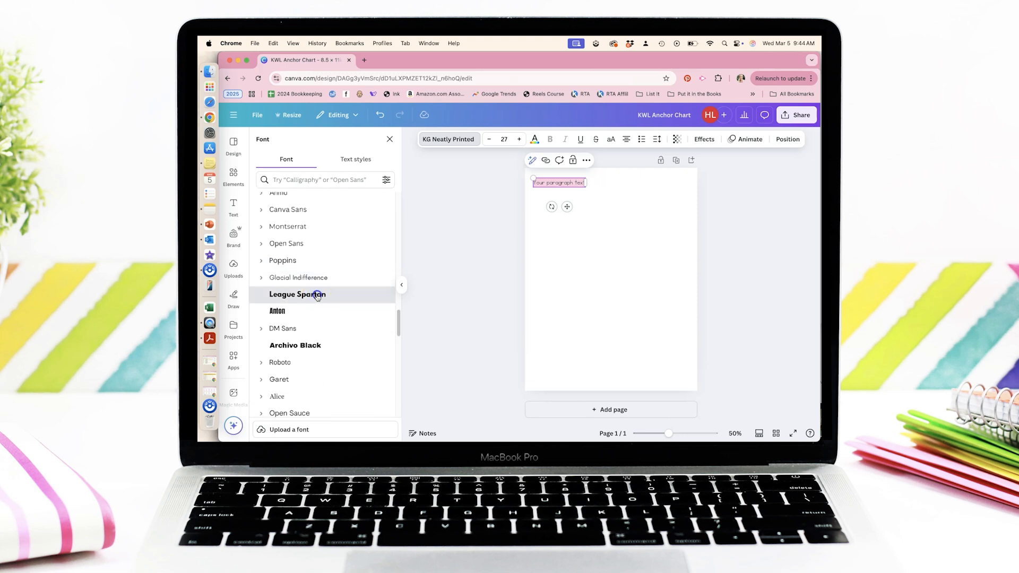
# Widen the text box to the full page width and replace its text with "TOPIC".
pyautogui.moveTo(597, 184); pyautogui.dragTo(698, 184)
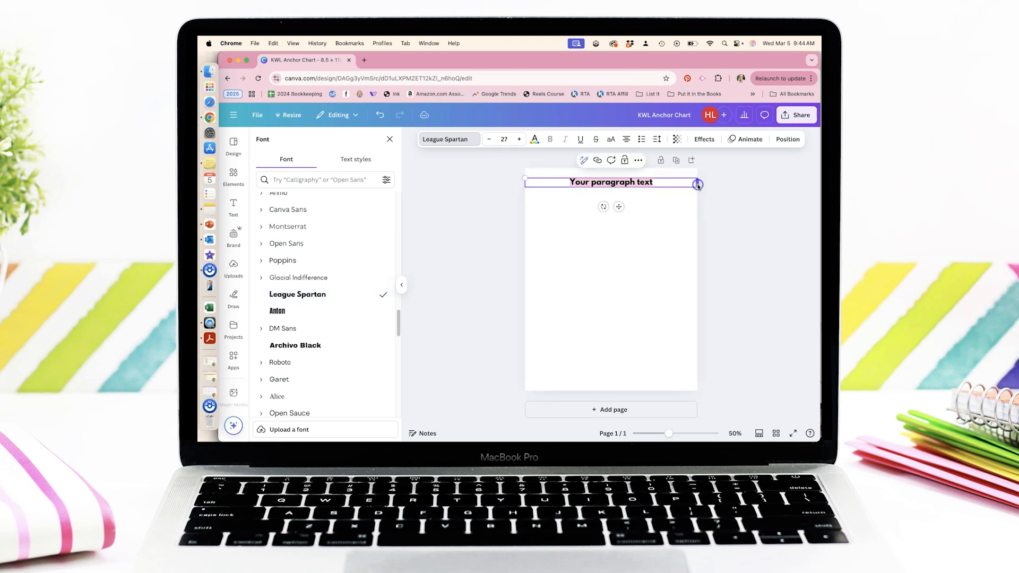
pyautogui.click(643, 183)
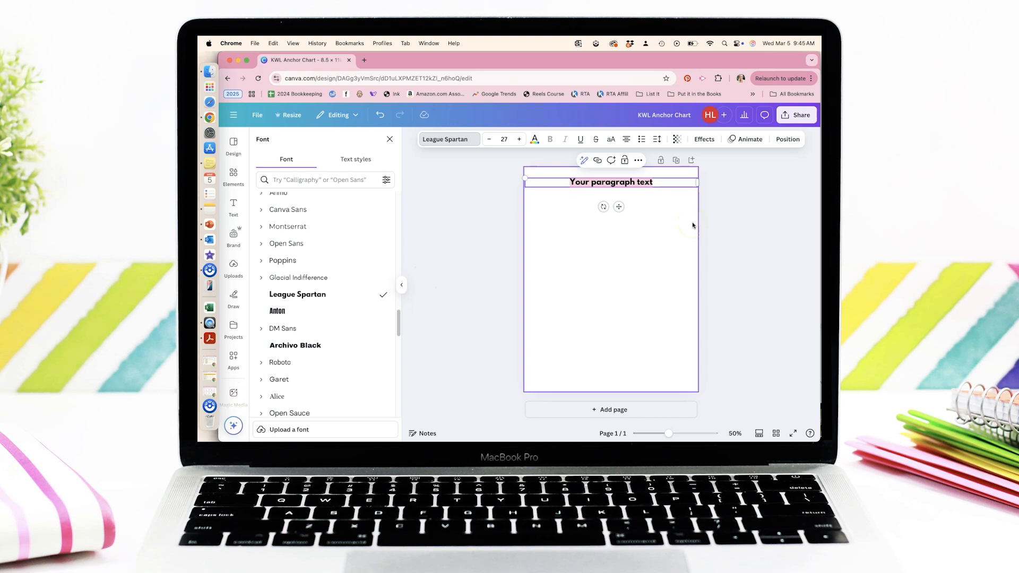
pyautogui.click(591, 185)
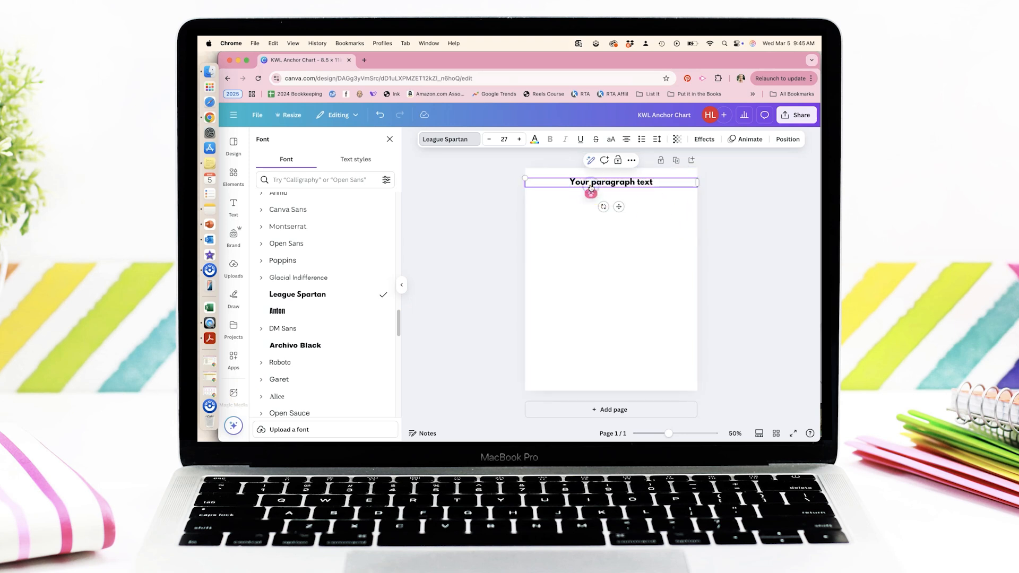
pyautogui.click(591, 186)
pyautogui.write('TOPIC')
# Enlarge the TOPIC heading to font size 53 and move it up close to the page's top edge.
pyautogui.click(520, 140)
pyautogui.click(520, 140)
pyautogui.click(519, 139)
pyautogui.click(520, 140)
pyautogui.click(519, 140)
pyautogui.click(520, 139)
pyautogui.click(519, 140)
pyautogui.click(520, 140)
pyautogui.click(520, 140)
pyautogui.click(520, 140)
pyautogui.click(520, 139)
pyautogui.click(519, 139)
pyautogui.click(520, 140)
pyautogui.click(789, 255)
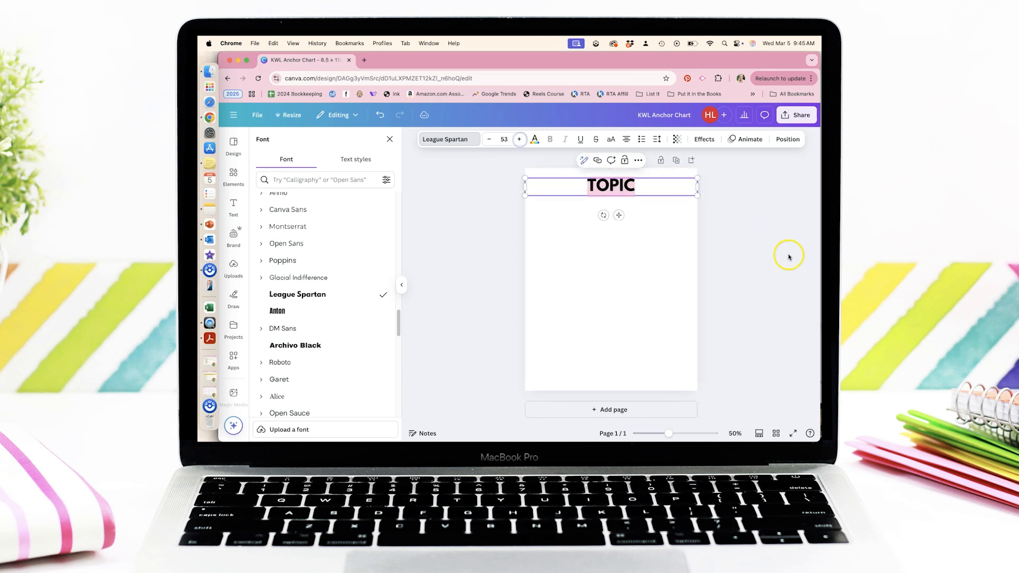
pyautogui.click(740, 228)
pyautogui.click(617, 213)
pyautogui.moveTo(616, 190); pyautogui.dragTo(615, 184)
# Colour the letters of TOPIC individually with the YouTube palette: pink, orange, yellow, teal and blue.
pyautogui.click(569, 191)
pyautogui.click(596, 181)
pyautogui.click(600, 183)
pyautogui.moveTo(598, 181); pyautogui.dragTo(587, 180)
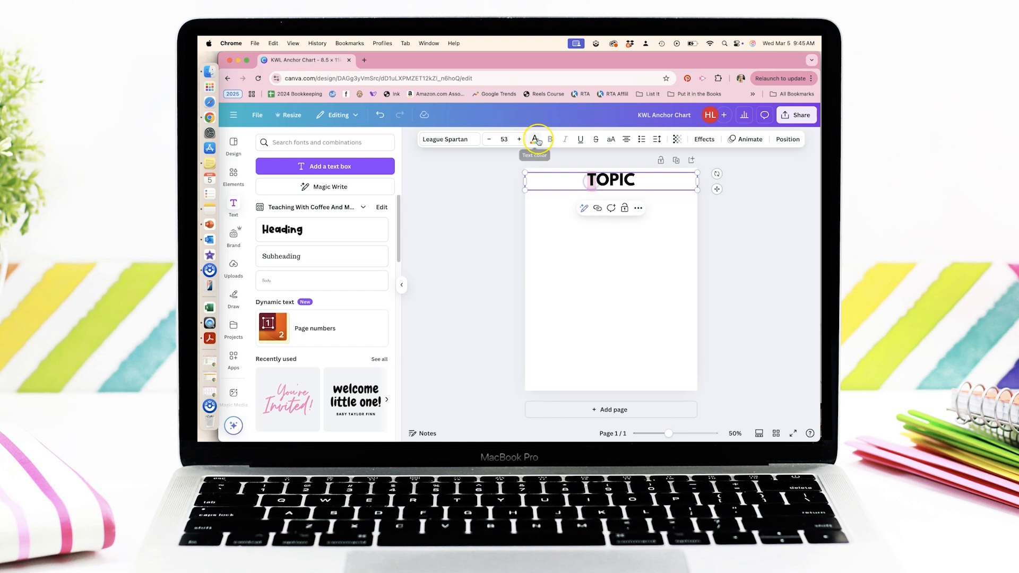
pyautogui.click(535, 139)
pyautogui.click(265, 299)
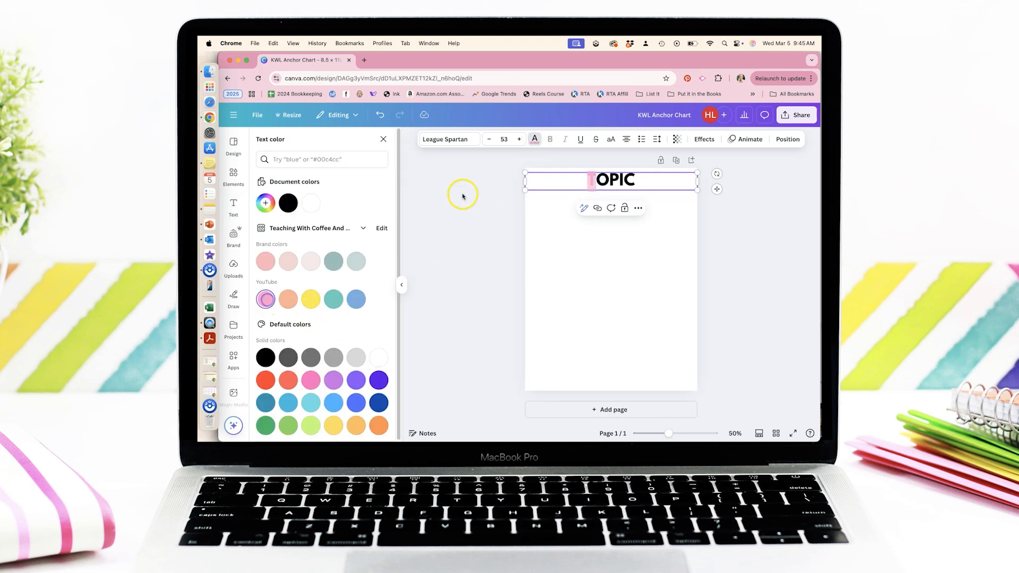
pyautogui.click(288, 298)
pyautogui.moveTo(613, 179); pyautogui.dragTo(619, 181)
pyautogui.click(311, 299)
pyautogui.click(334, 298)
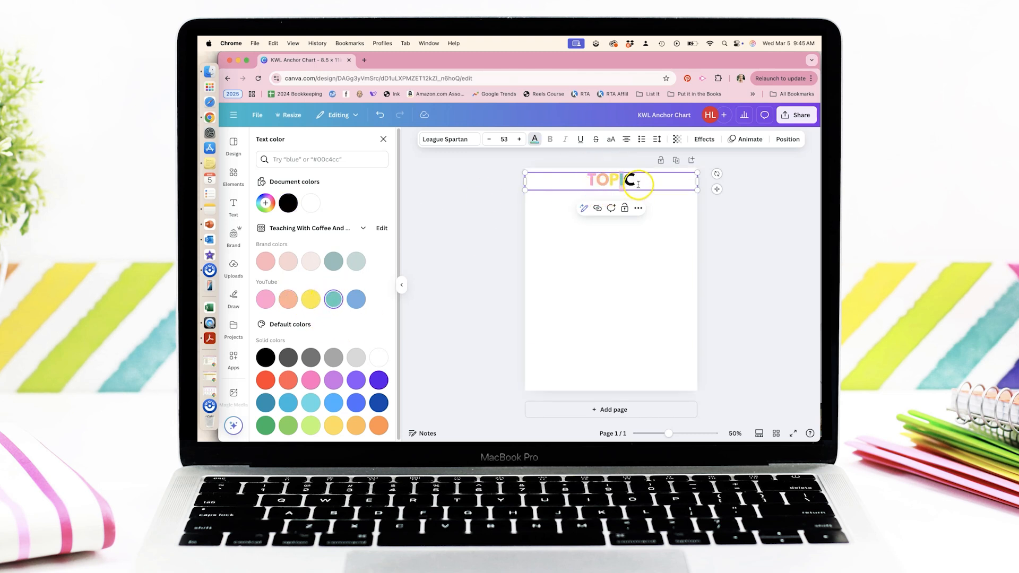
pyautogui.click(356, 299)
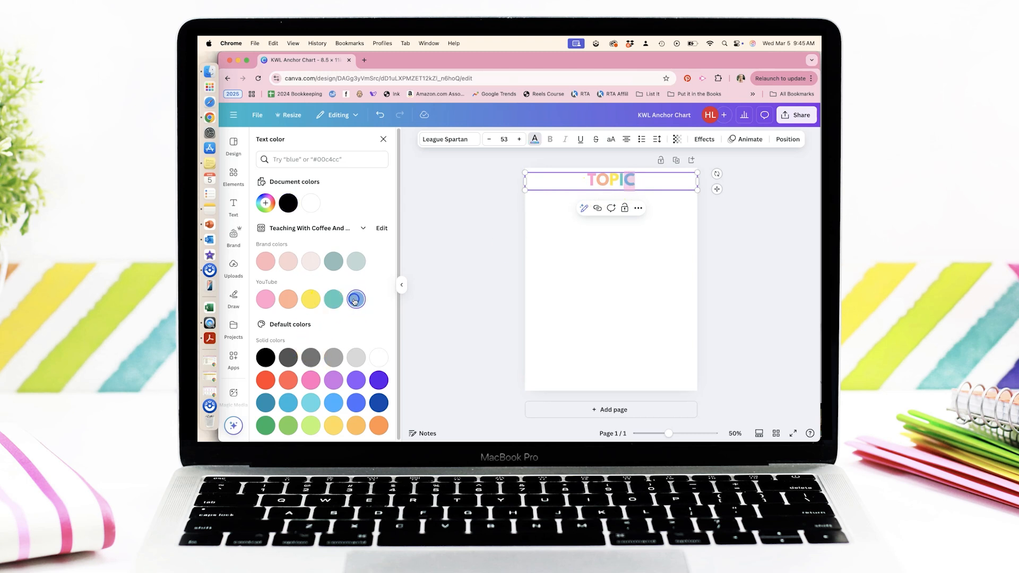
# Apply the Outline text effect to the TOPIC heading and set the outline colour to black.
pyautogui.click(711, 143)
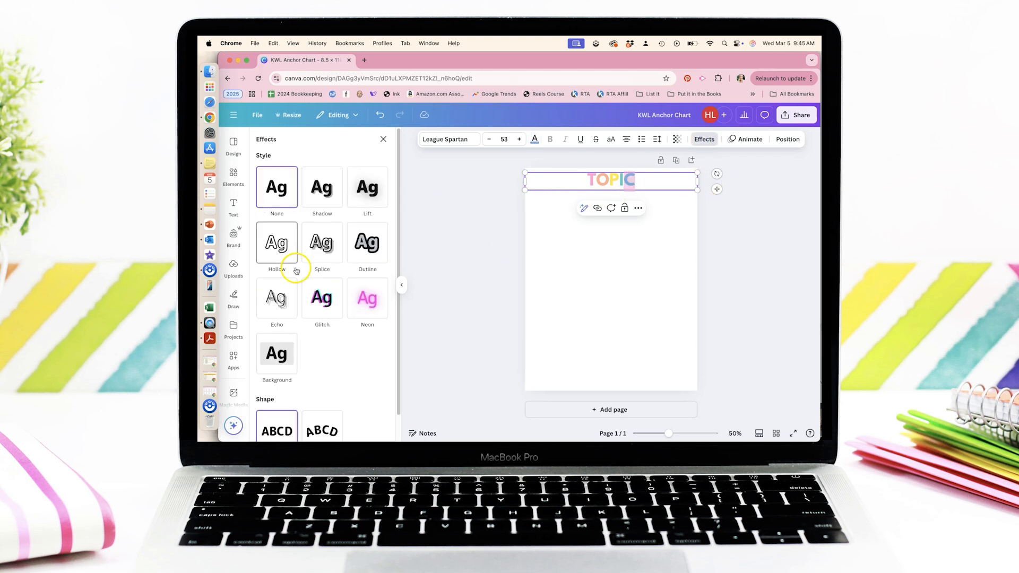
pyautogui.click(373, 250)
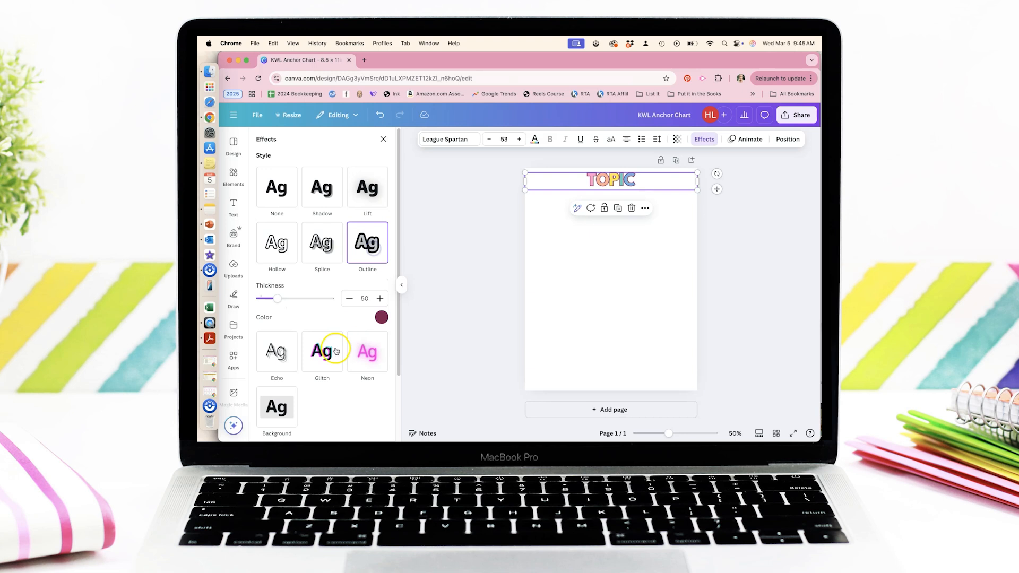
pyautogui.click(382, 317)
pyautogui.click(287, 206)
pyautogui.click(334, 391)
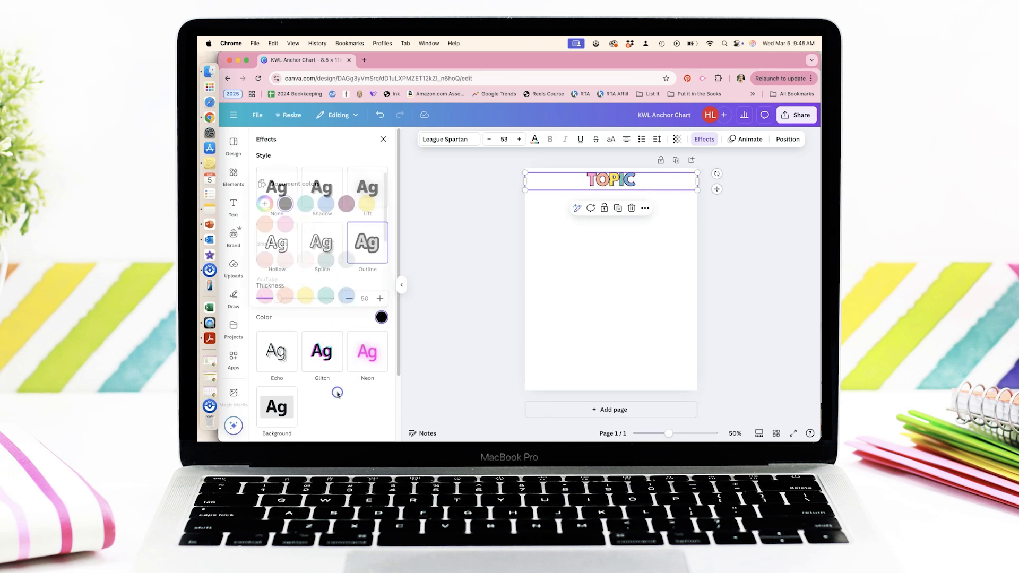
pyautogui.click(781, 207)
# Duplicate the TOPIC heading below the original, replace the copy's text with "K" and narrow its box around the letter.
pyautogui.click(616, 183)
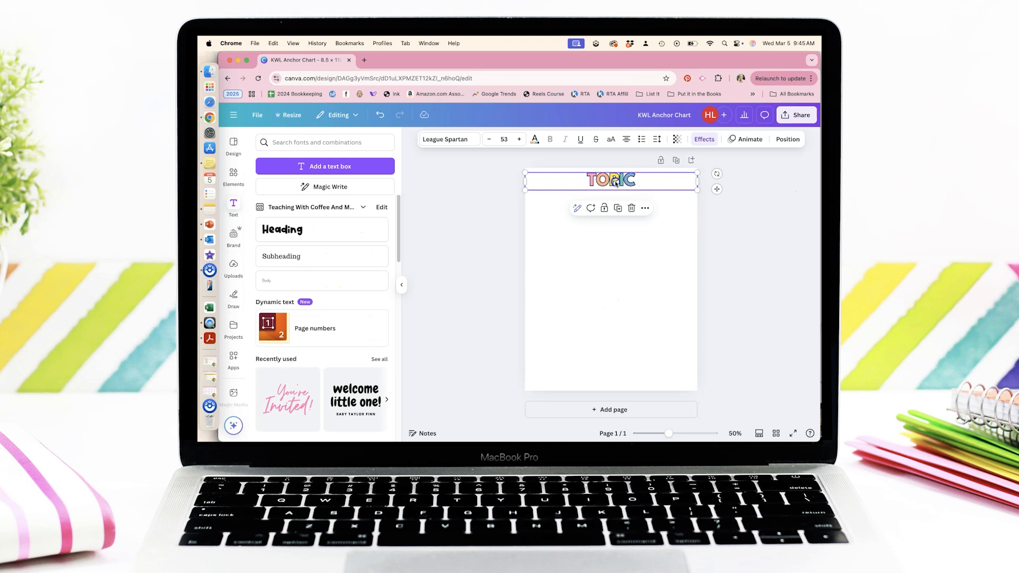
pyautogui.click(618, 211)
pyautogui.moveTo(610, 183); pyautogui.dragTo(605, 243)
pyautogui.doubleClick(605, 244)
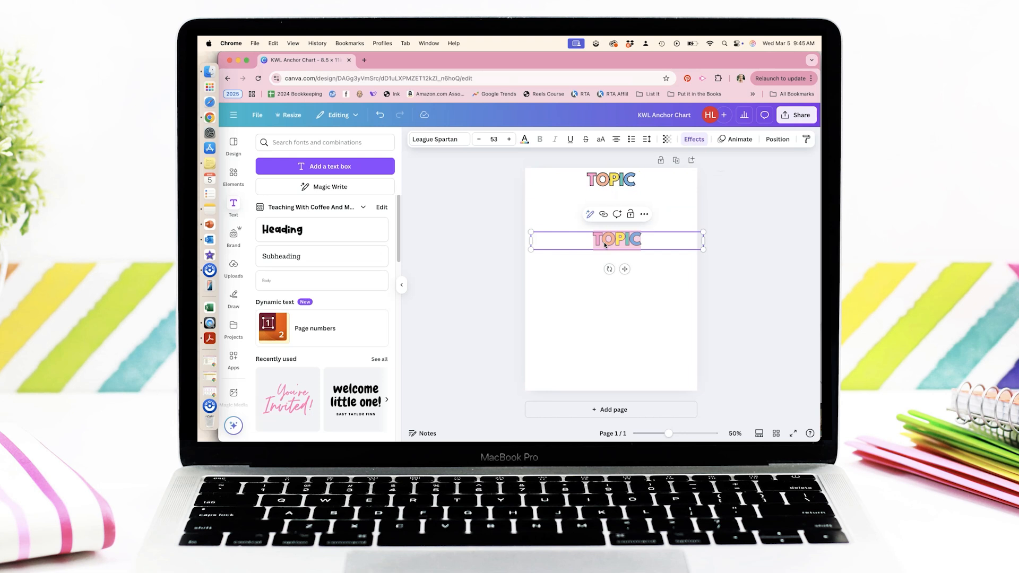
pyautogui.write('K')
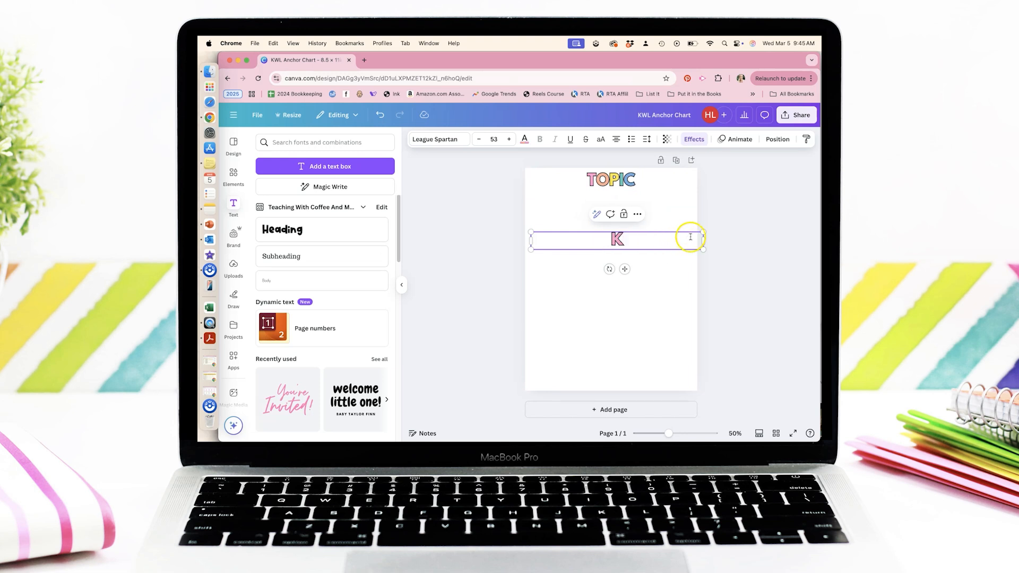
pyautogui.moveTo(703, 240); pyautogui.dragTo(621, 239)
# Duplicate the K text box, change the copy to "W" and centre it beneath the TOPIC heading.
pyautogui.click(570, 181)
pyautogui.click(593, 253)
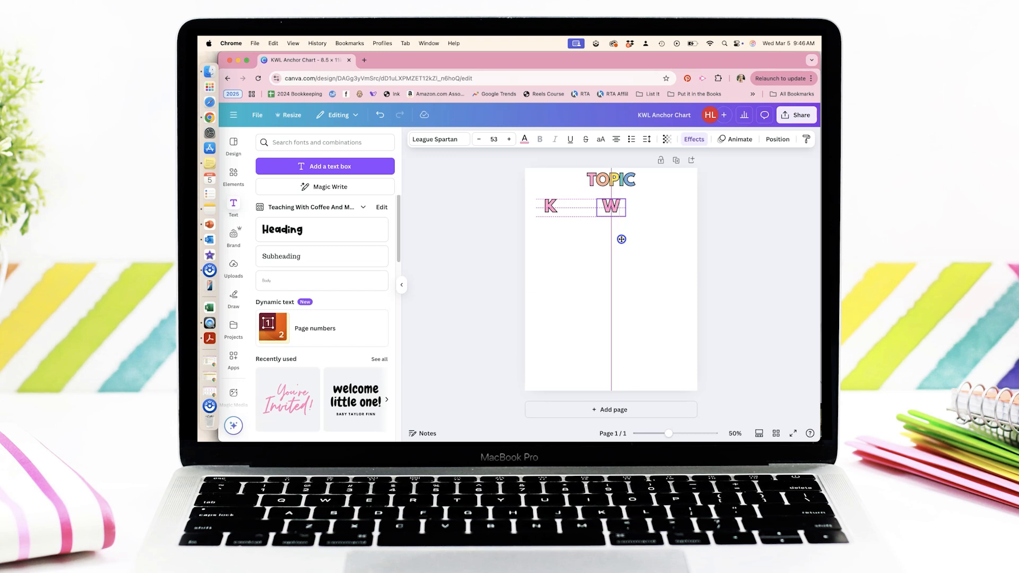
pyautogui.moveTo(621, 235); pyautogui.dragTo(619, 231)
# Add another copy of the letter box reading "L" on the right side of the K and W row.
pyautogui.click(551, 214)
pyautogui.moveTo(556, 236); pyautogui.dragTo(678, 230)
pyautogui.click(557, 176)
pyautogui.click(755, 234)
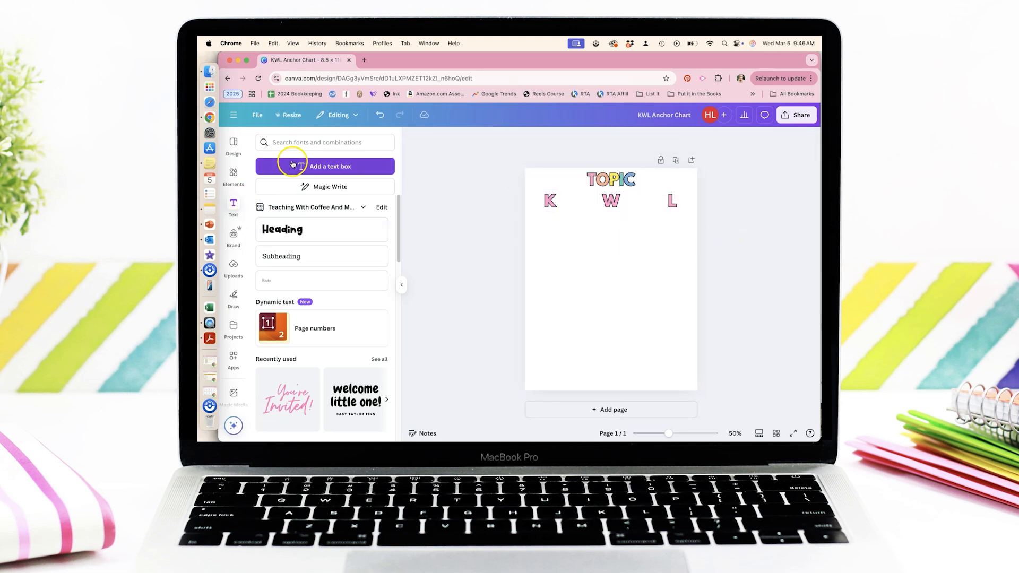
# Search the elements for "line" and show all matching line shapes.
pyautogui.click(234, 174)
pyautogui.click(428, 180)
pyautogui.click(318, 143)
pyautogui.write('line')
pyautogui.press('Return')
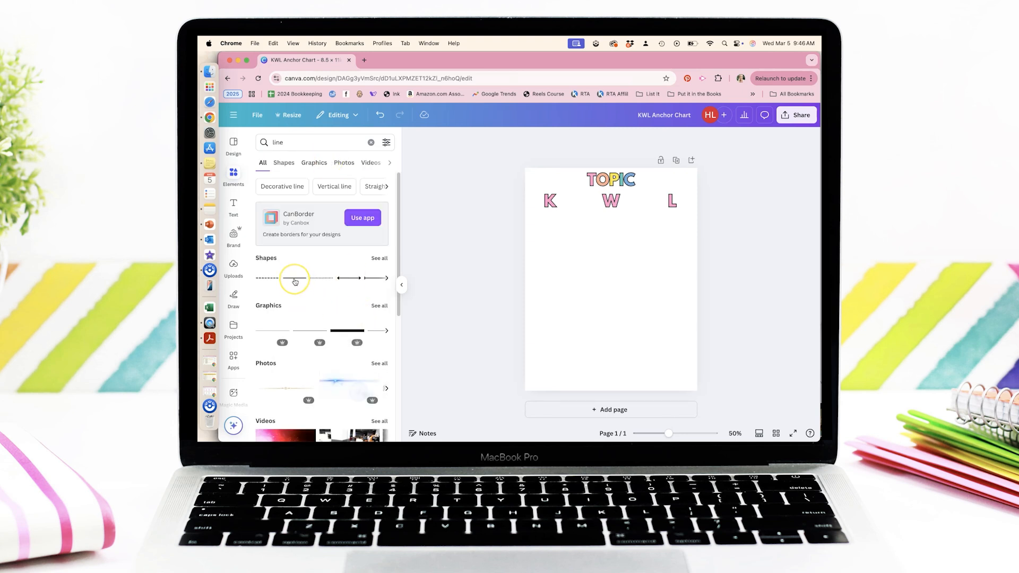
pyautogui.click(379, 258)
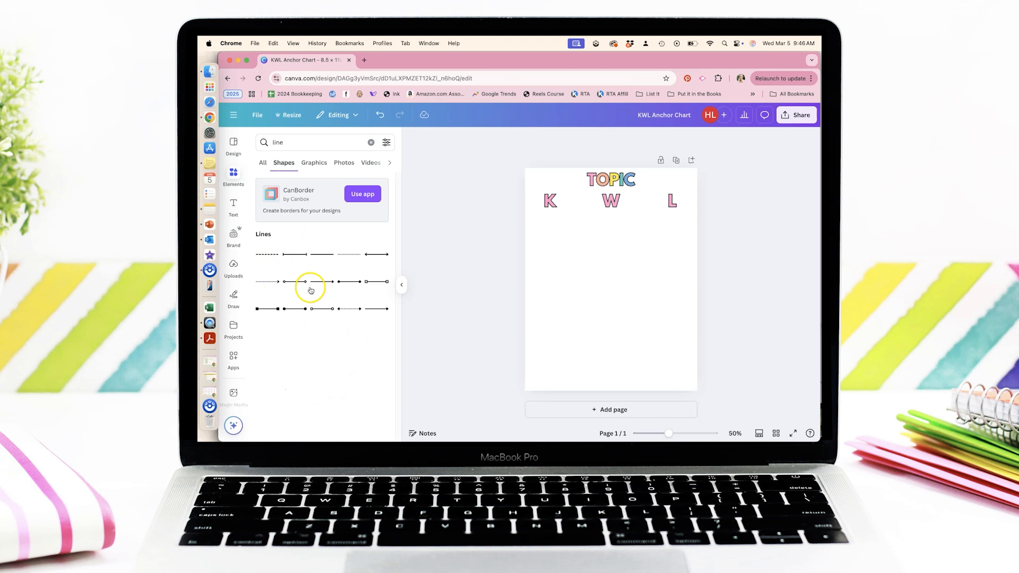
# Add a plain solid line and stretch it horizontally beneath the K, W and L letters, nearly across the page.
pyautogui.click(320, 256)
pyautogui.click(619, 299)
pyautogui.moveTo(619, 299); pyautogui.dragTo(692, 215)
pyautogui.moveTo(611, 213); pyautogui.dragTo(615, 236)
pyautogui.moveTo(695, 237); pyautogui.dragTo(688, 235)
pyautogui.moveTo(619, 255)
pyautogui.mouseDown()
pyautogui.moveTo(619, 232)
pyautogui.moveTo(619, 266)
pyautogui.mouseUp()
# Duplicate the horizontal line as a vertical divider between K and W, and place a copy of that divider between W and L.
pyautogui.click(611, 194)
pyautogui.moveTo(536, 247); pyautogui.dragTo(577, 211)
pyautogui.moveTo(687, 246); pyautogui.dragTo(577, 384)
pyautogui.click(577, 194)
pyautogui.moveTo(532, 330); pyautogui.dragTo(644, 241)
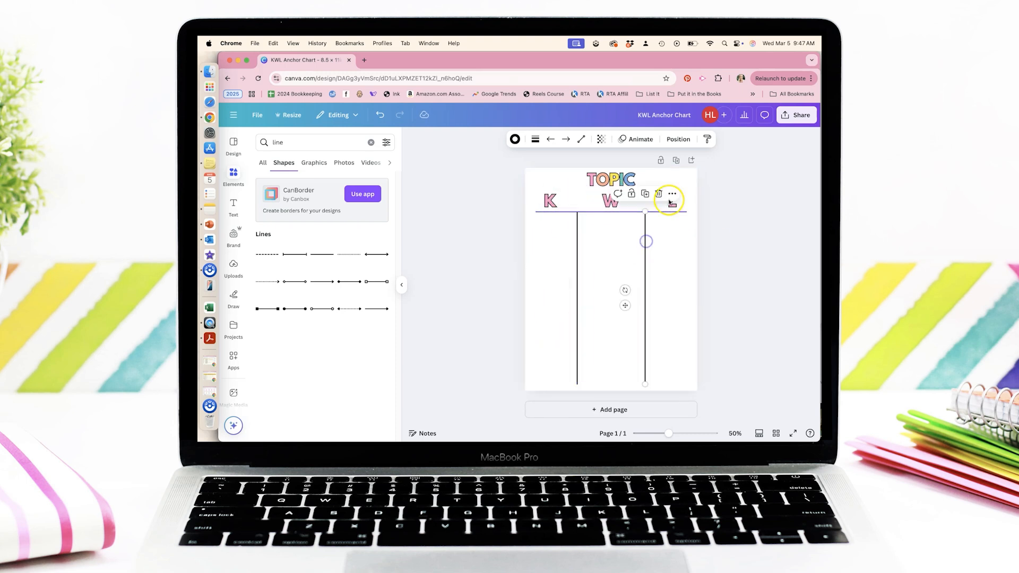
# Select the K, W and L letters together and space them evenly with Tidy up.
pyautogui.click(555, 202)
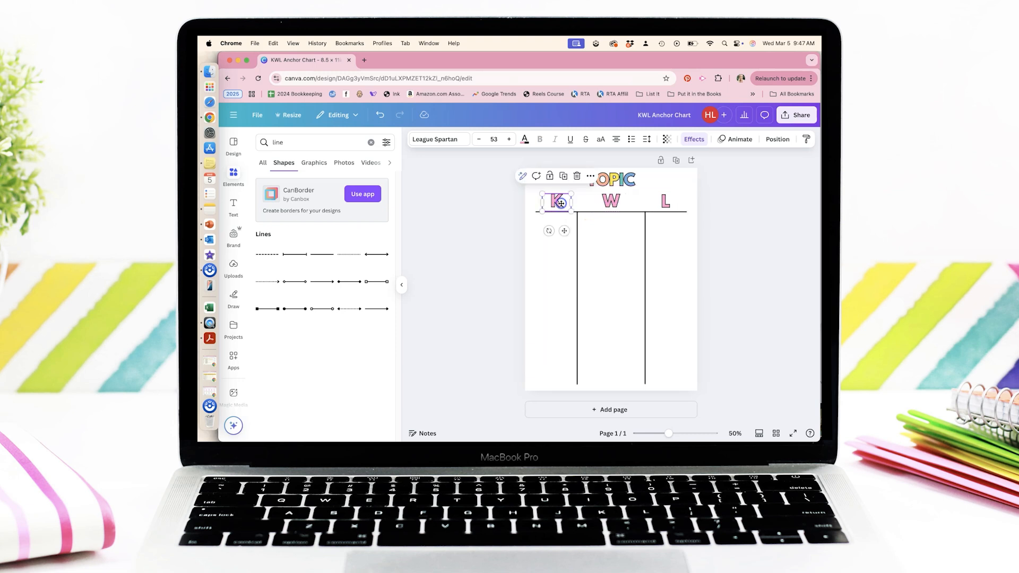
pyautogui.keyDown('shift'); pyautogui.click(610, 200); pyautogui.keyUp('shift')
pyautogui.keyDown('shift'); pyautogui.click(665, 201); pyautogui.keyUp('shift')
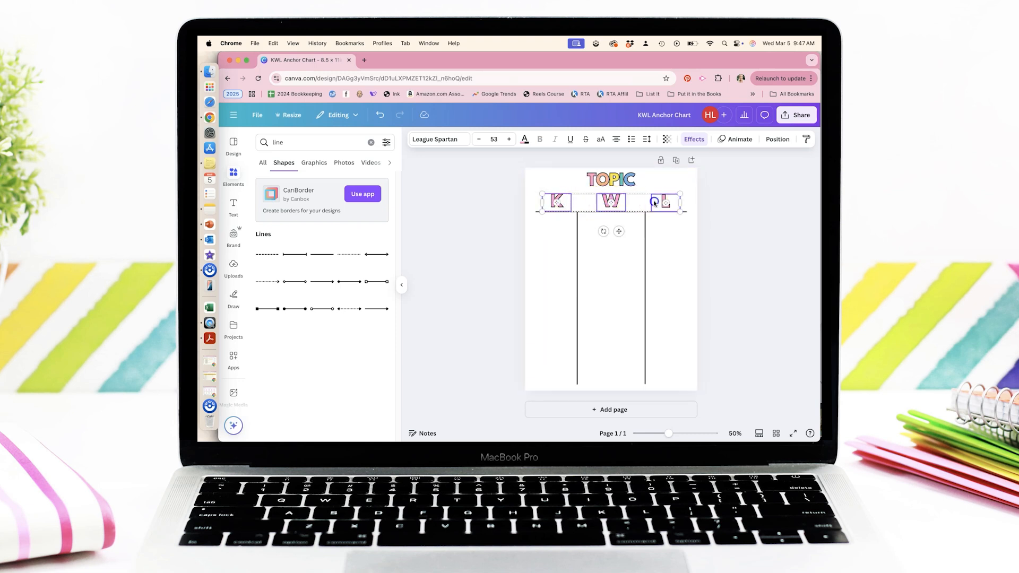
pyautogui.click(649, 176)
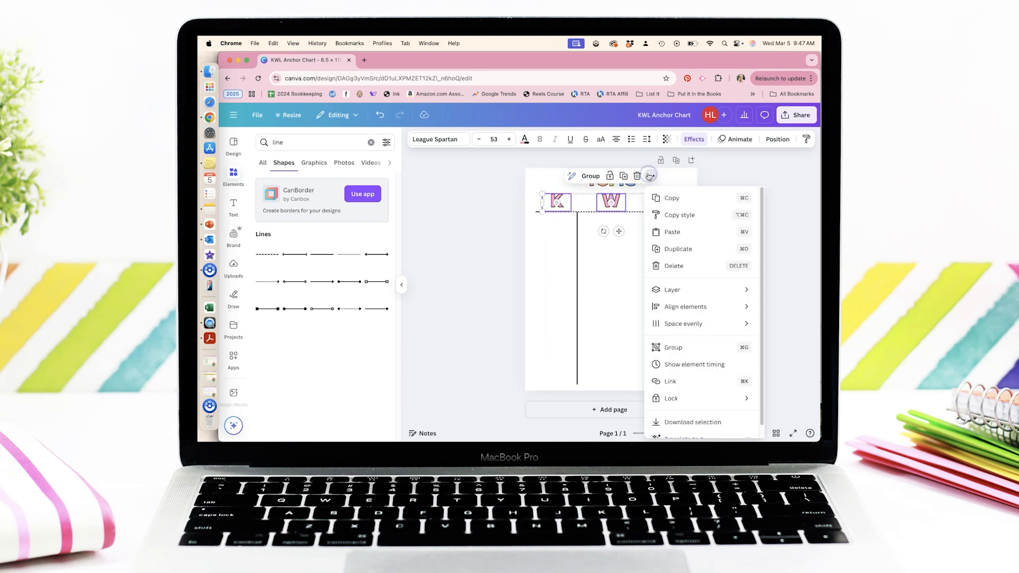
pyautogui.moveTo(687, 324)
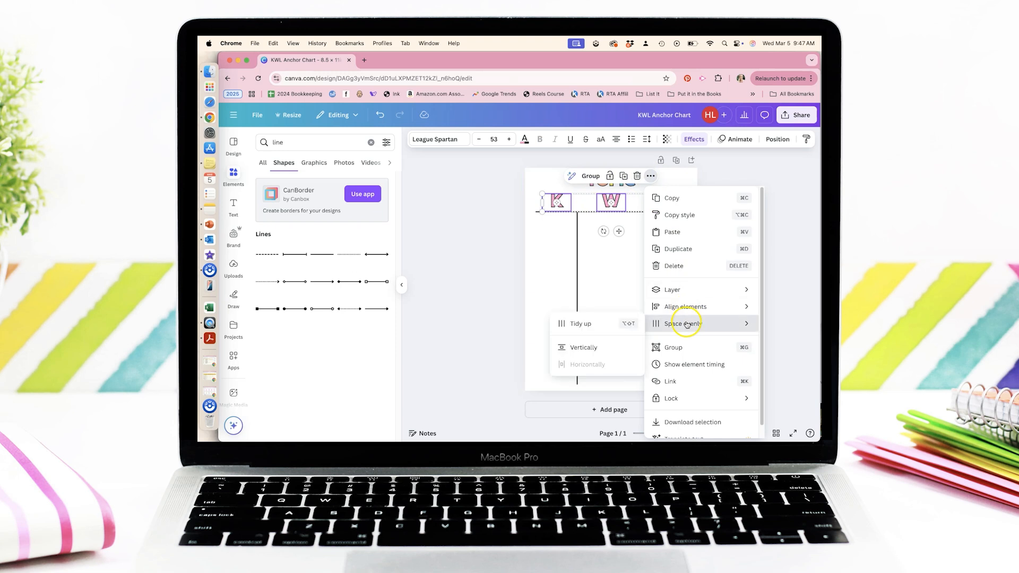
pyautogui.click(597, 323)
pyautogui.click(741, 267)
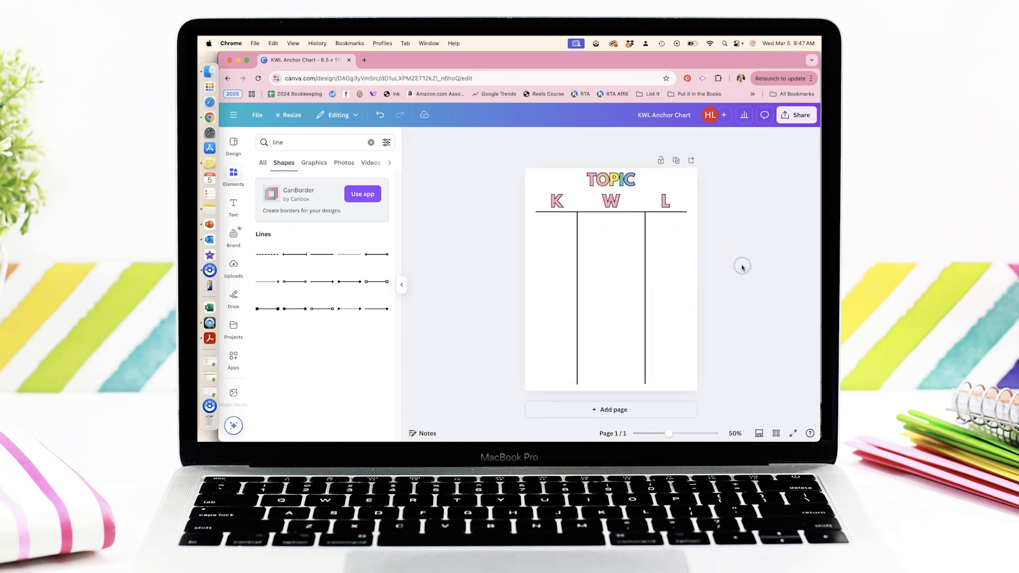
# Recolour the letter W orange and the letter L yellow, using the brand colours from the topic heading.
pyautogui.click(611, 201)
pyautogui.click(523, 139)
pyautogui.click(289, 313)
pyautogui.click(665, 203)
pyautogui.click(317, 313)
pyautogui.click(754, 292)
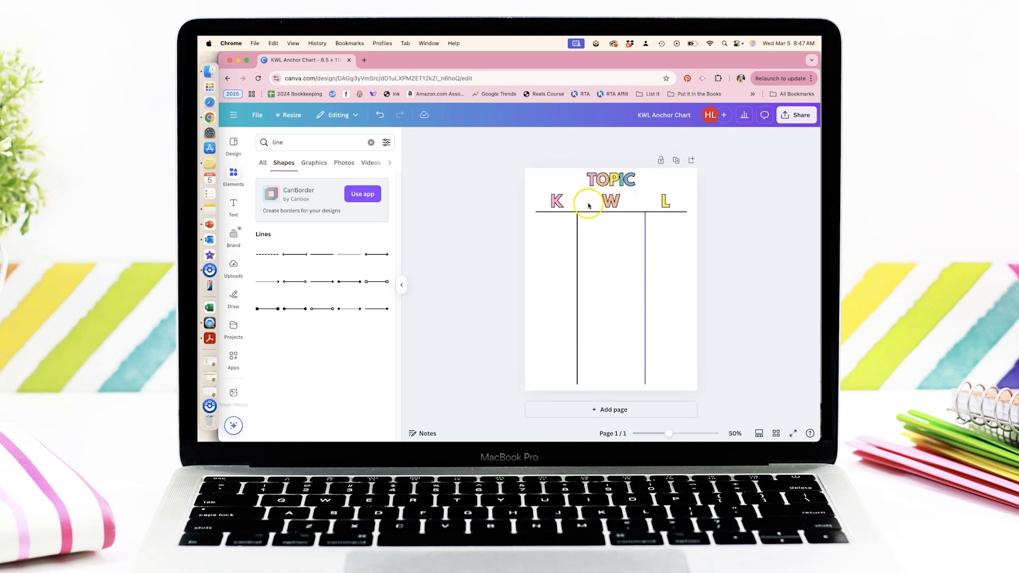
# Search the elements for "koala" and show results of all types.
pyautogui.click(232, 174)
pyautogui.click(268, 144)
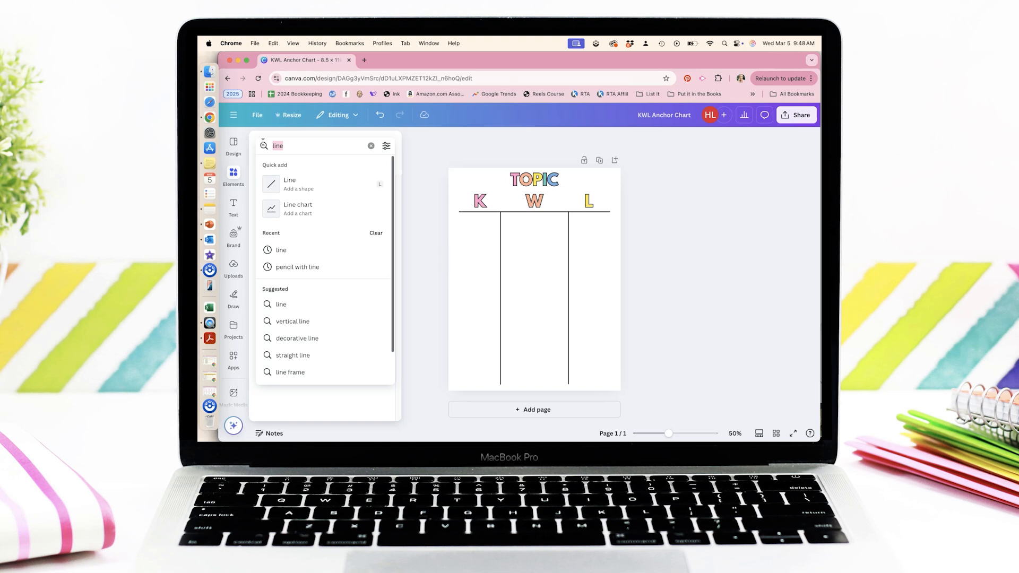
pyautogui.write('koala')
pyautogui.press('Return')
pyautogui.click(263, 168)
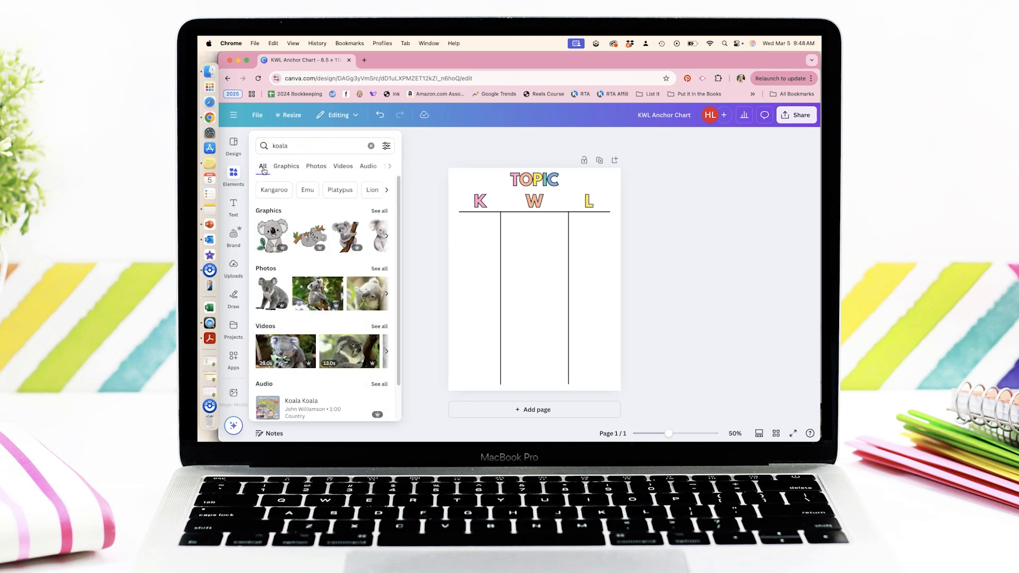
pyautogui.click(269, 201)
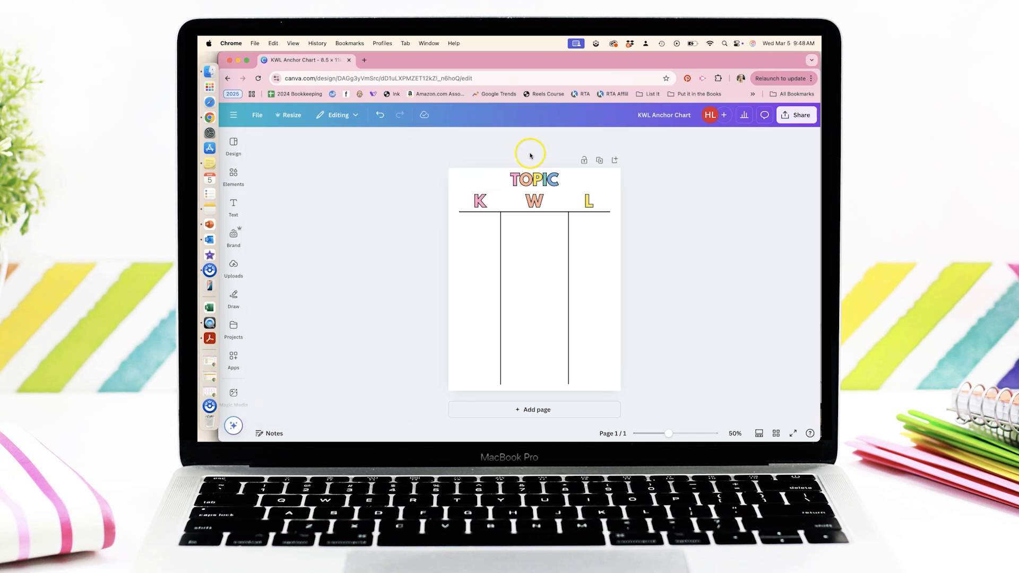
pyautogui.moveTo(232, 233)
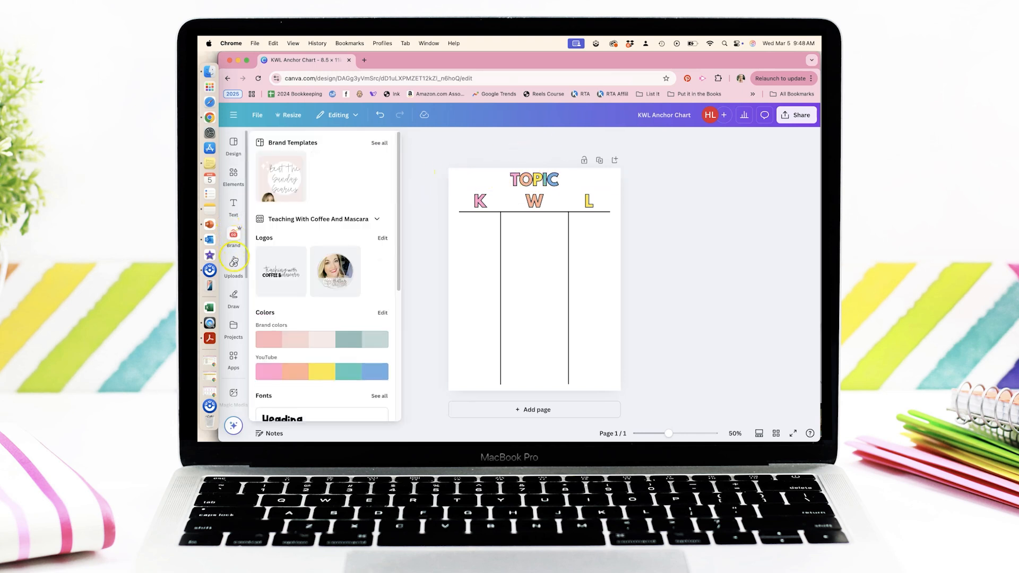
pyautogui.click(234, 175)
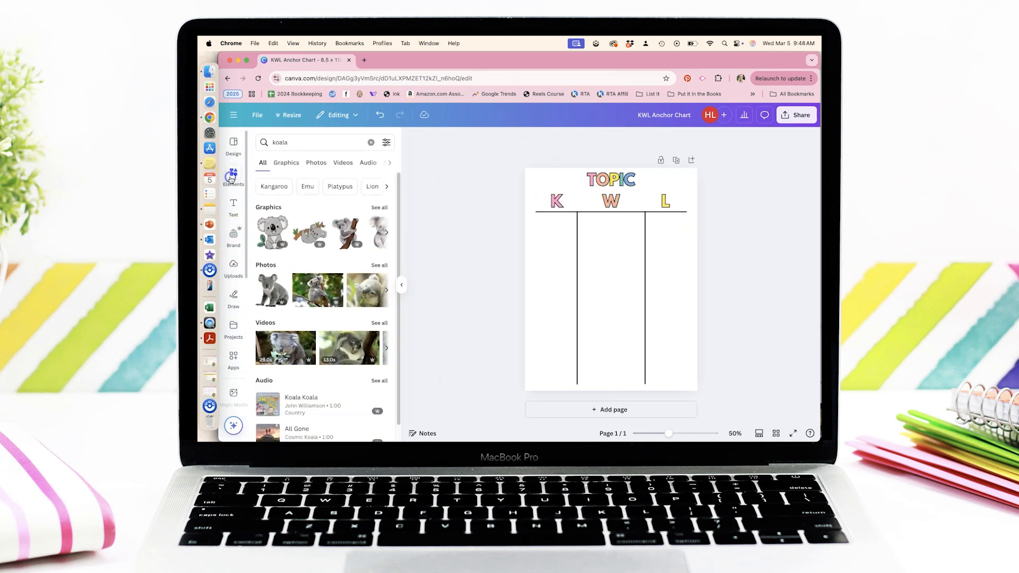
# Try out koala artwork on the chart, starting with the photo of the seated koala, and delete it from the page.
pyautogui.click(271, 290)
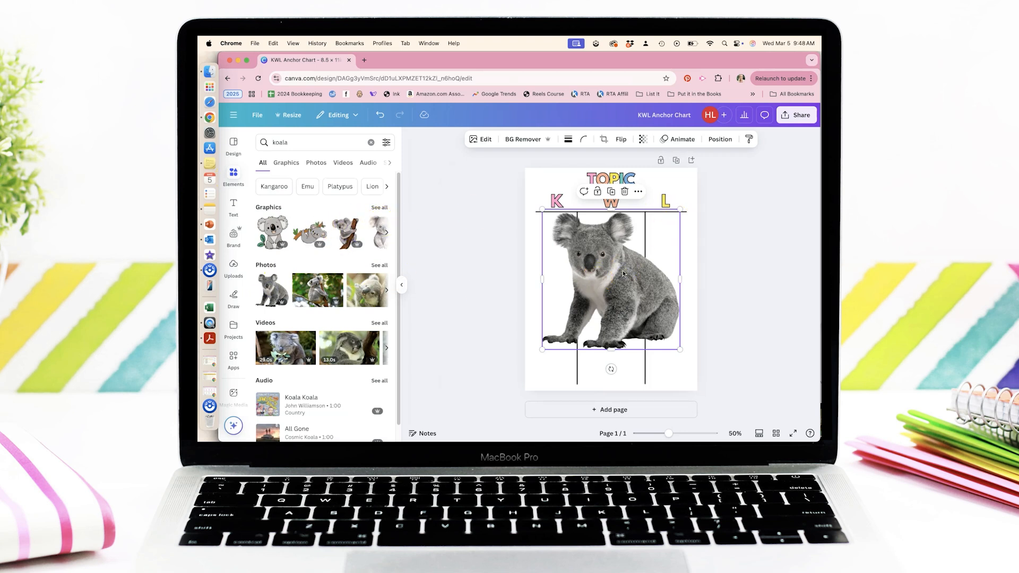
pyautogui.click(355, 245)
pyautogui.click(587, 323)
pyautogui.click(619, 247)
pyautogui.press('Delete')
pyautogui.click(572, 191)
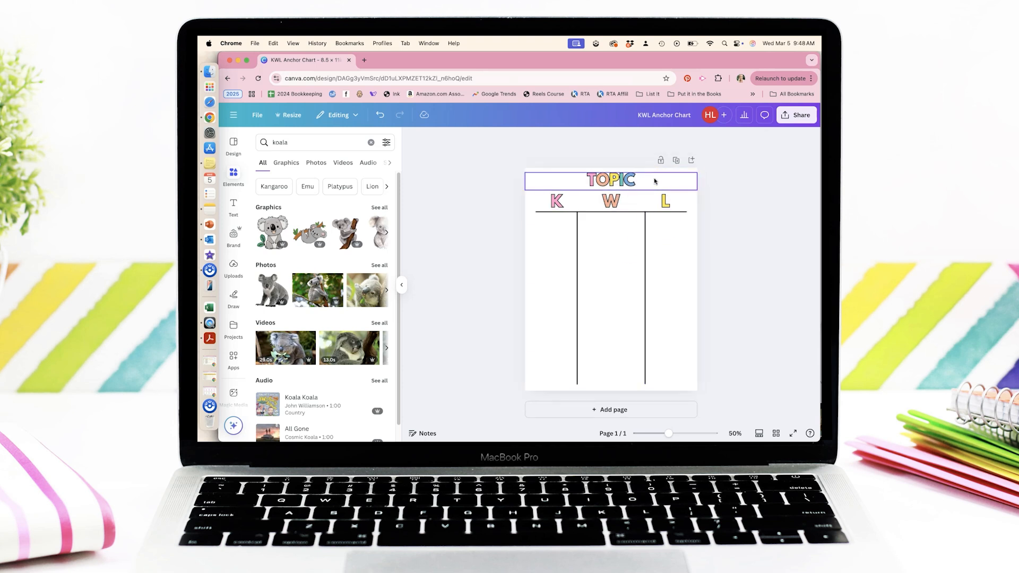
# Open the chart's download settings and examine the available file types, including JPG, PNG and the PDF options.
pyautogui.click(808, 116)
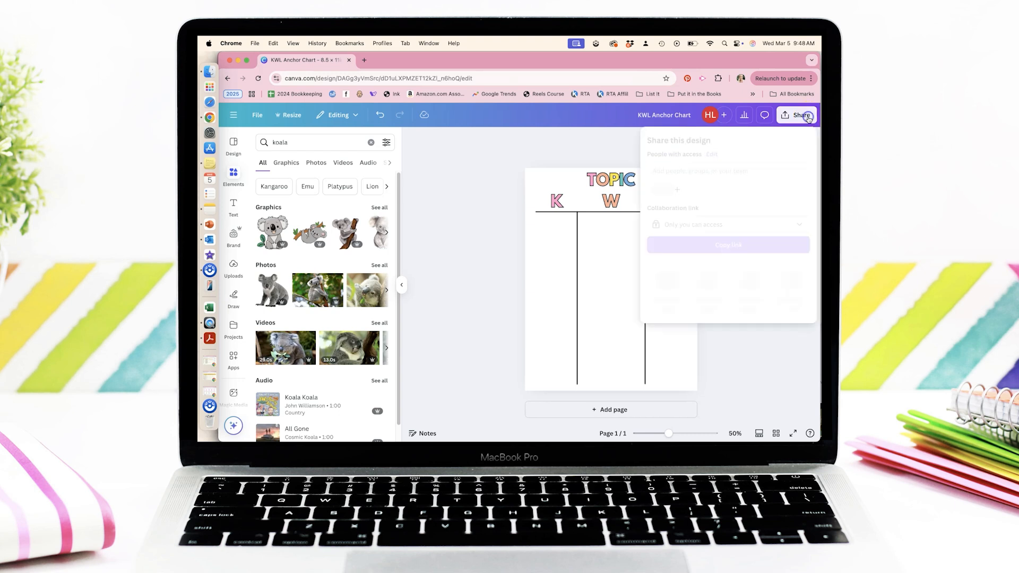
pyautogui.click(666, 284)
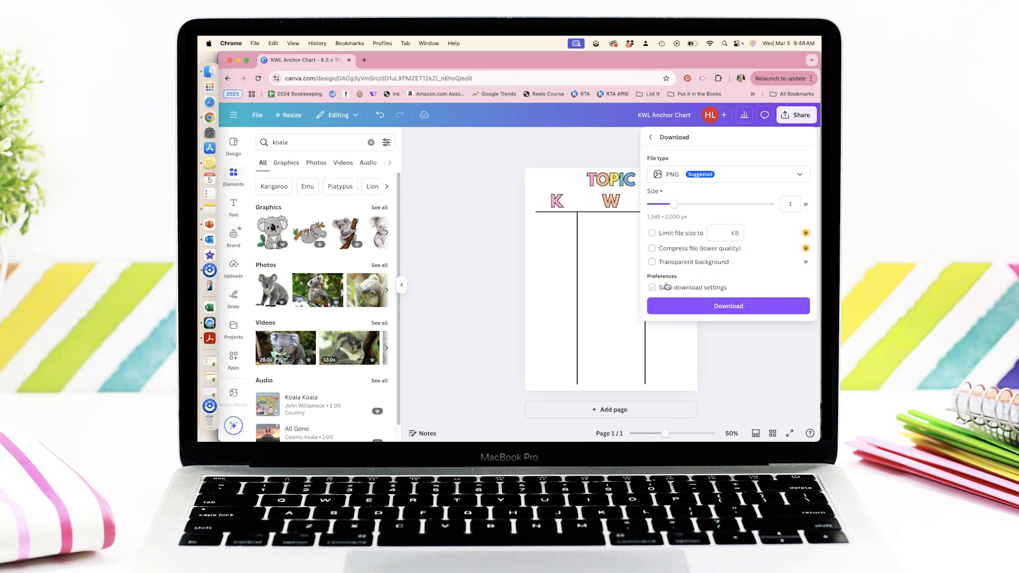
pyautogui.click(799, 175)
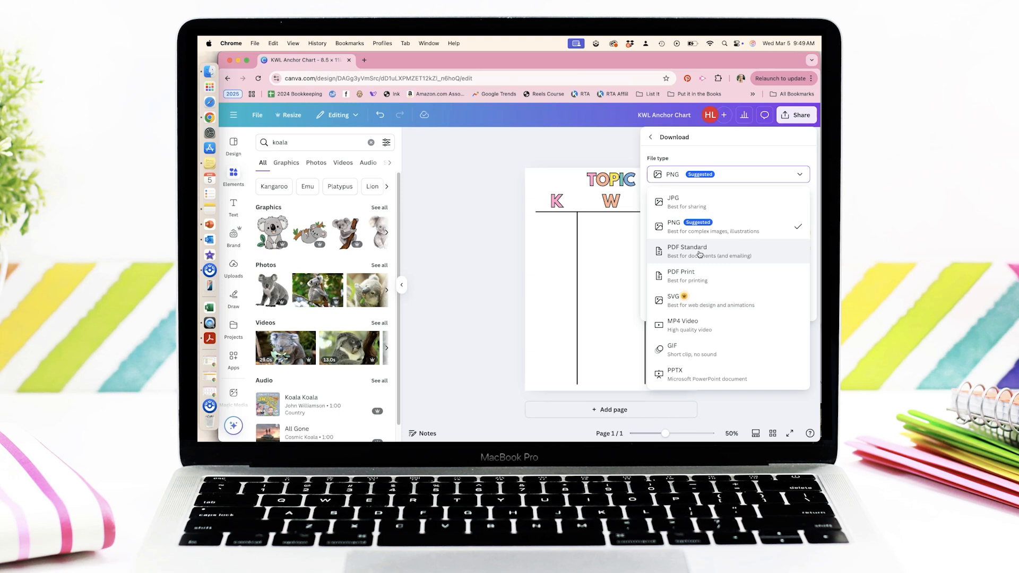
pyautogui.click(693, 206)
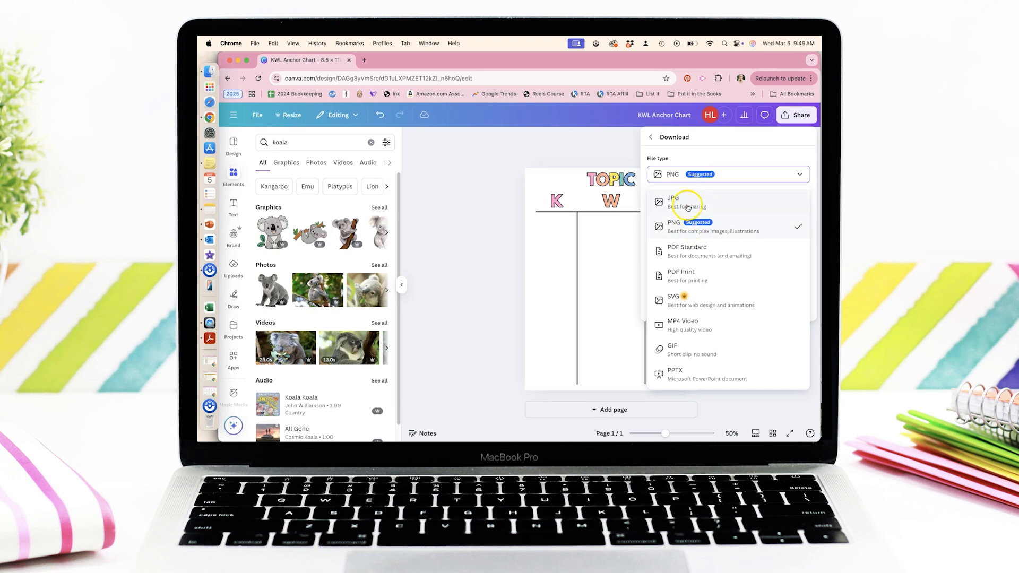
pyautogui.click(689, 205)
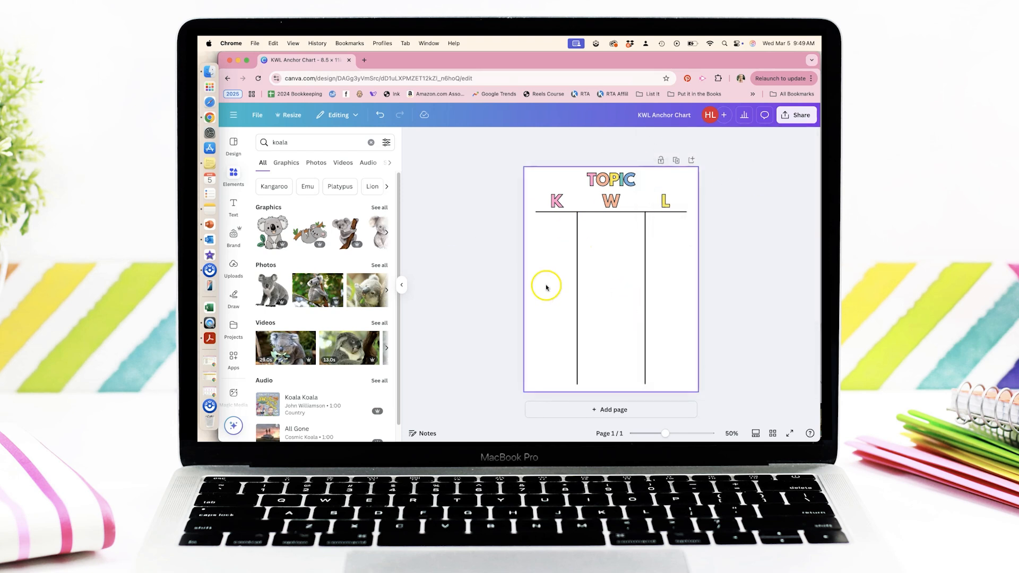
pyautogui.click(805, 122)
pyautogui.click(664, 285)
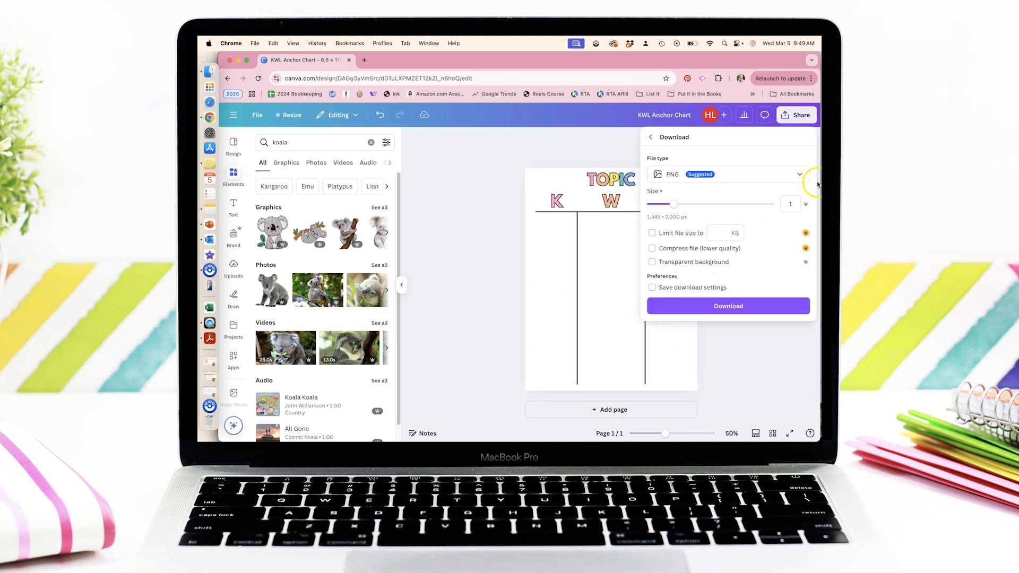
pyautogui.click(807, 179)
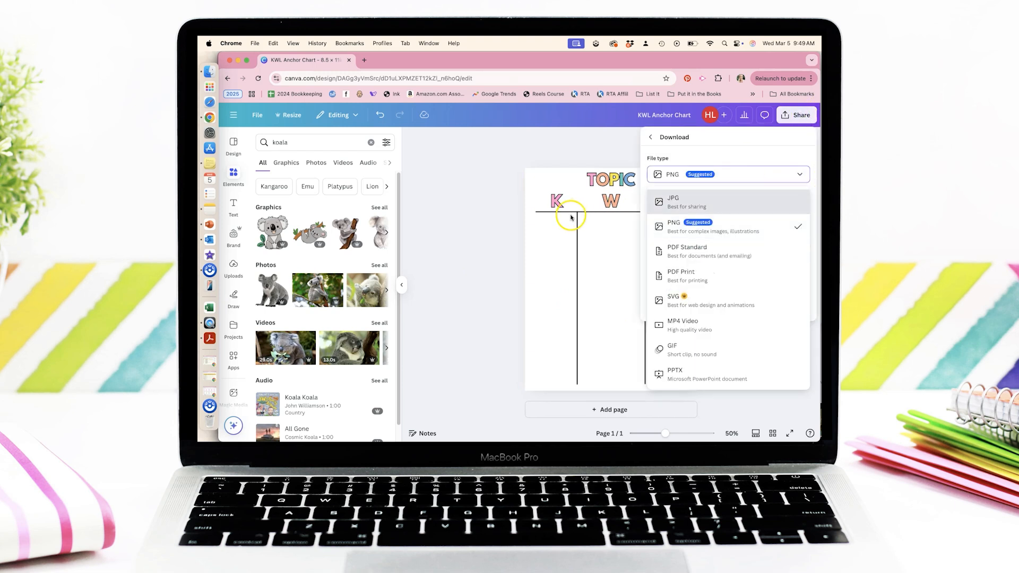